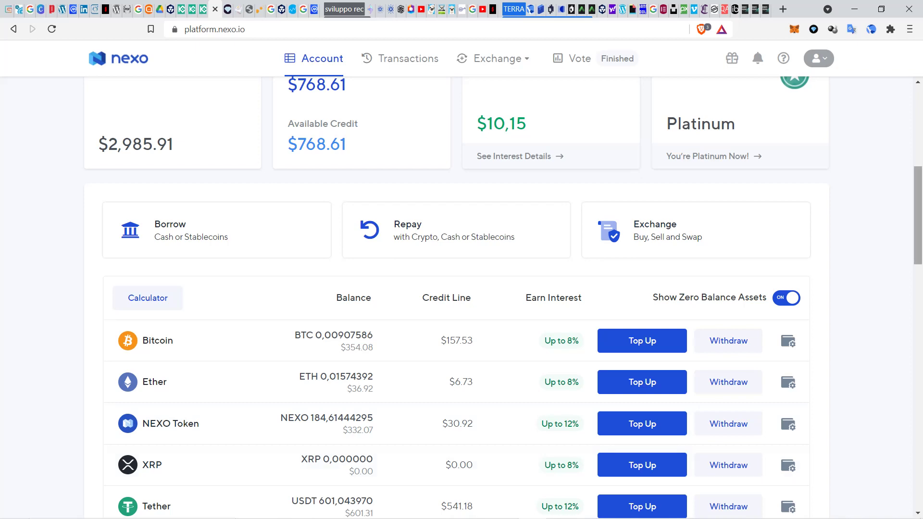
Open the Bitcoin top-up details, copy the deposit address and show its QR code.
scroll(462, 288, "up", 5)
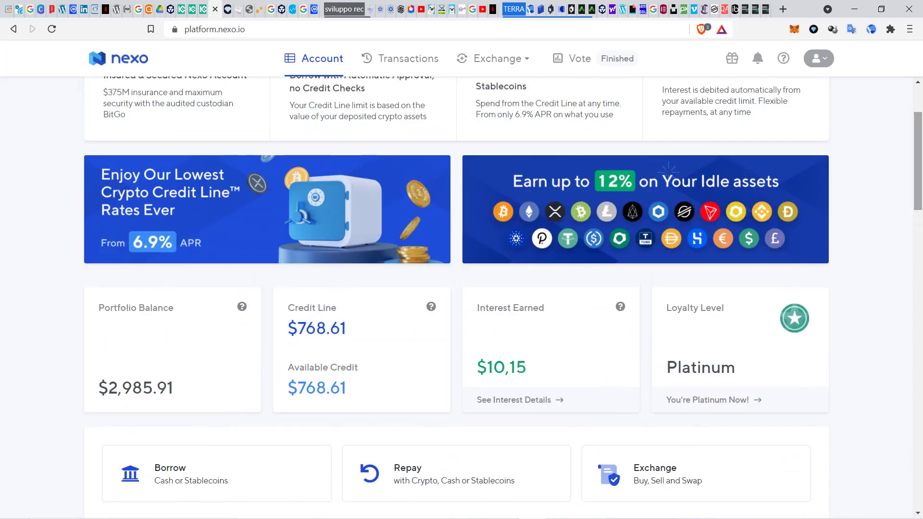
scroll(461, 288, "down", 5)
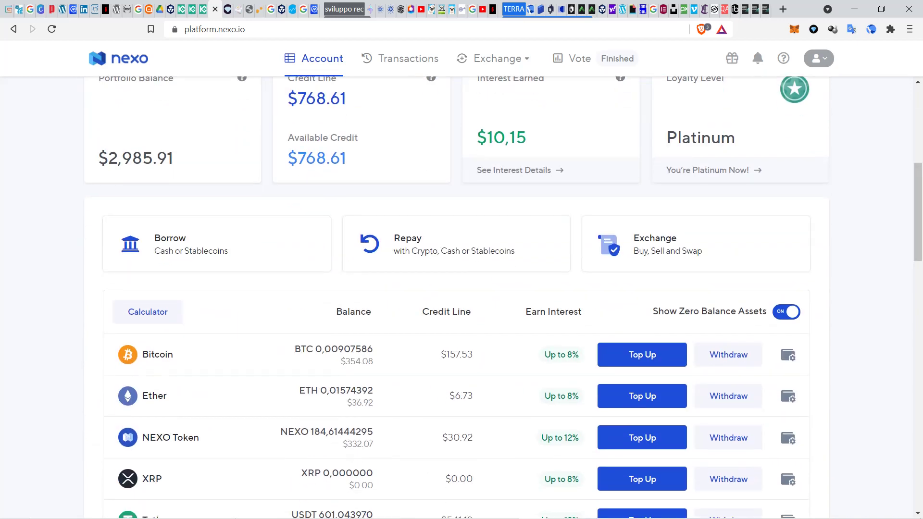
scroll(462, 288, "down", 2)
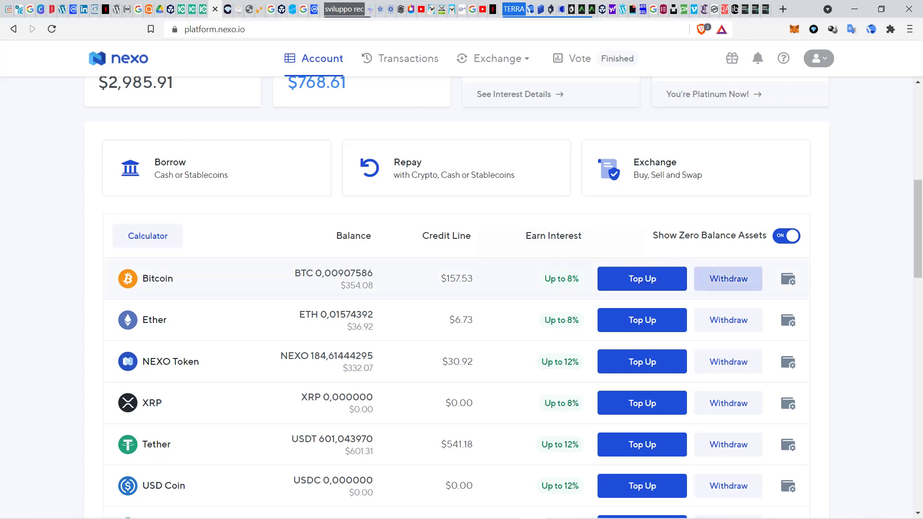
scroll(457, 289, "up", 5)
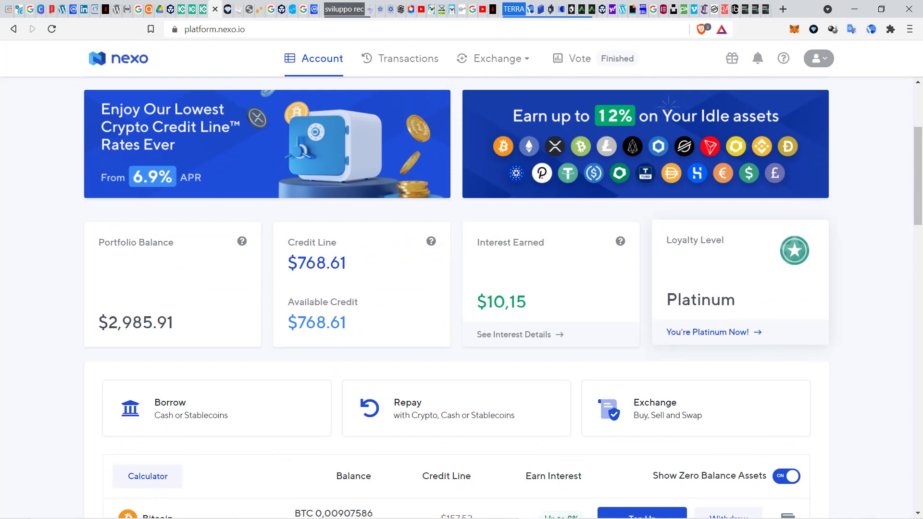
scroll(457, 288, "down", 5)
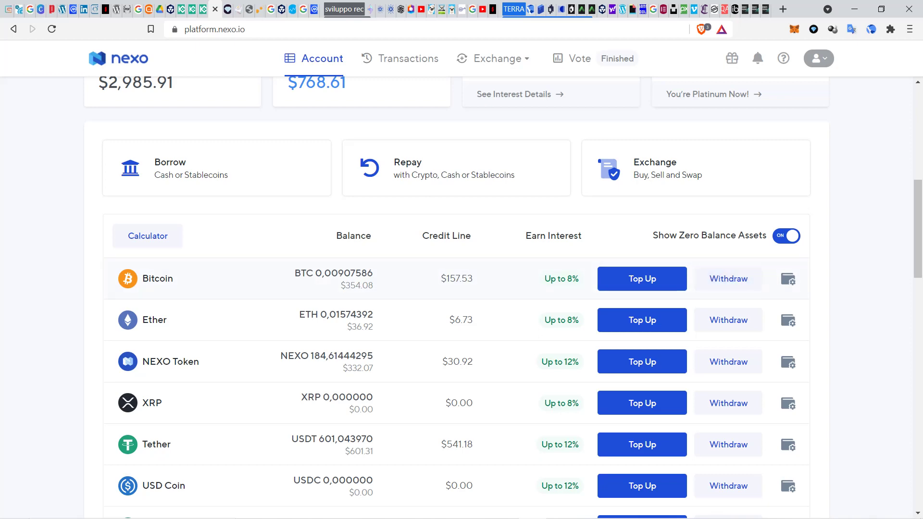
left_click(642, 279)
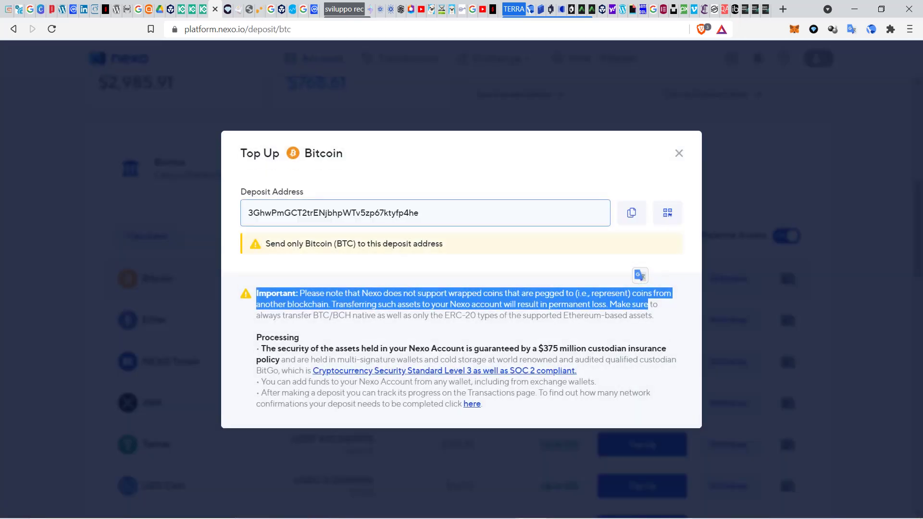
left_click(631, 213)
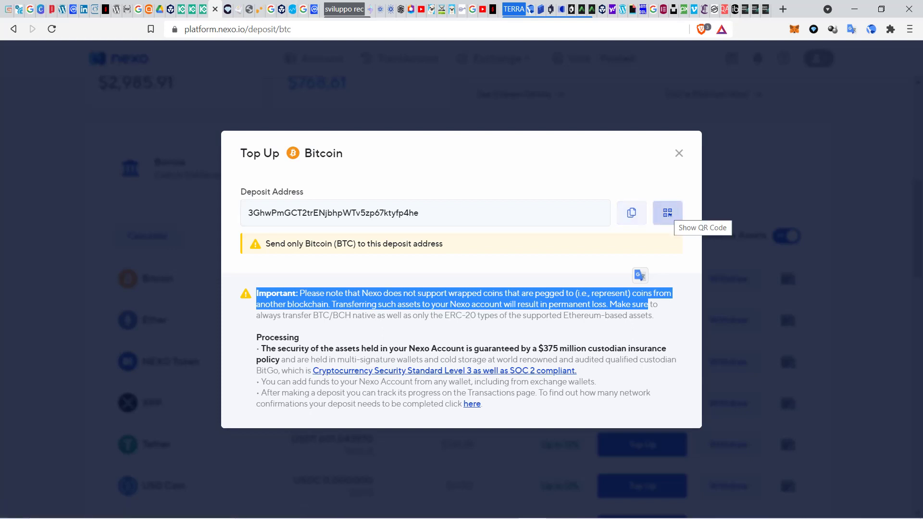
left_click(668, 213)
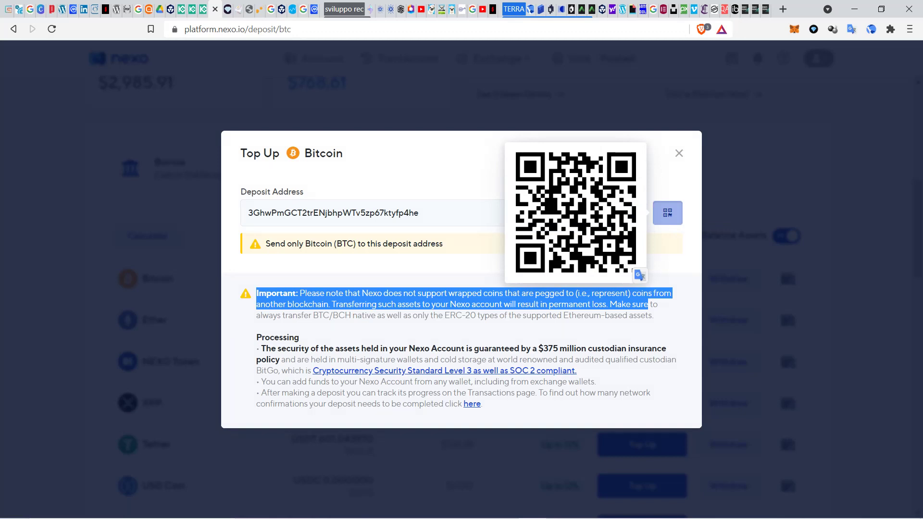
left_click(678, 153)
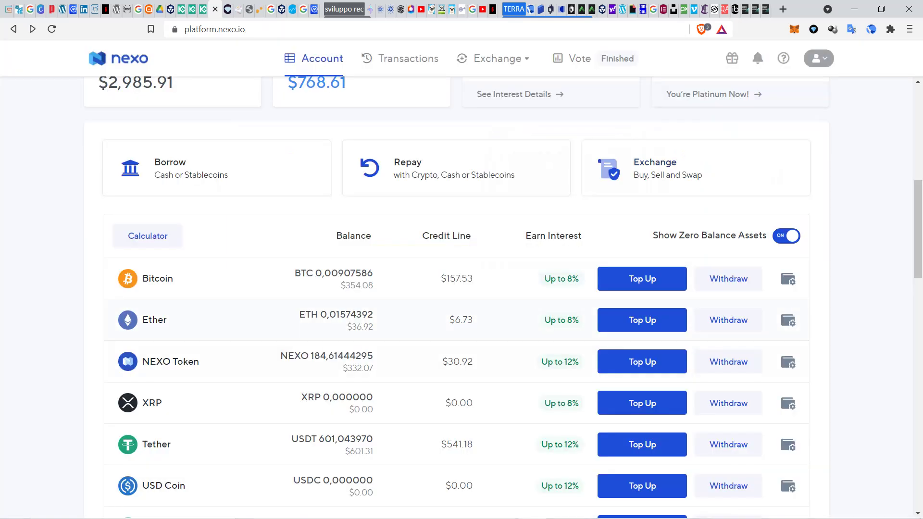
View the Ether top-up deposit address and return to the account's asset list.
left_click(642, 321)
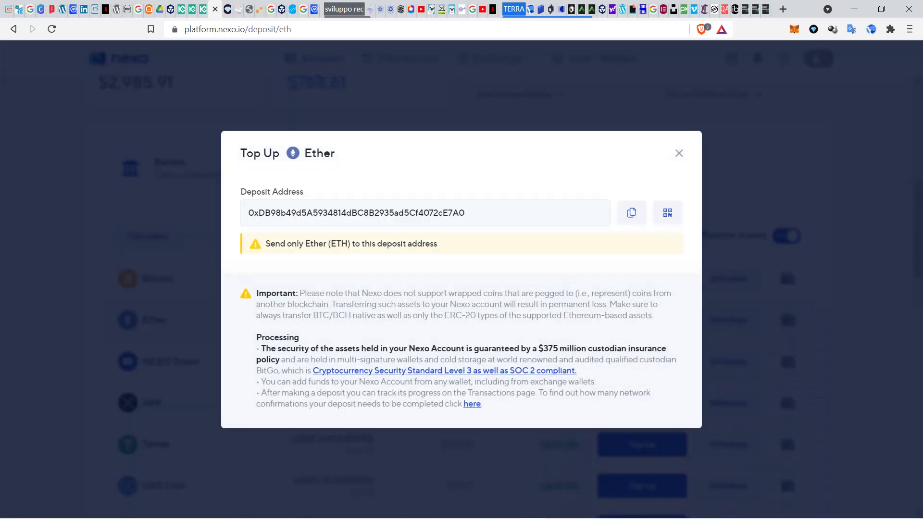
key("Escape")
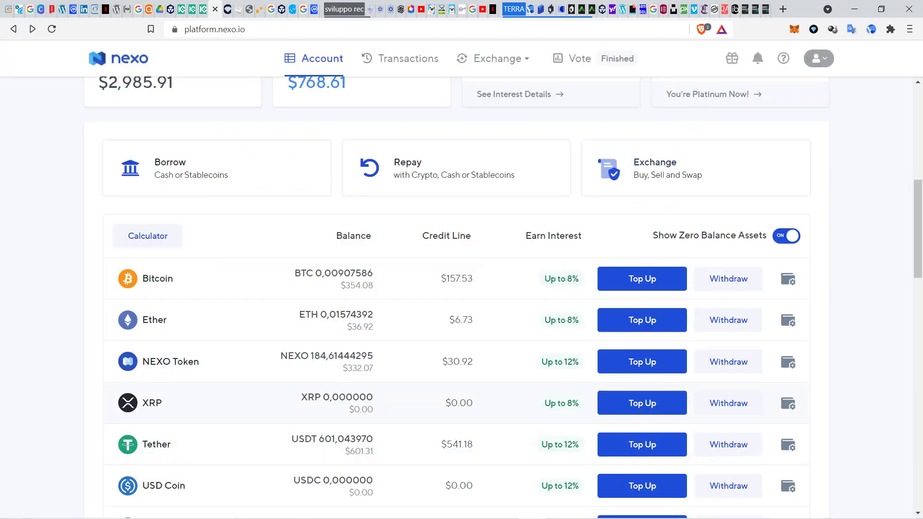
Open the Stellar top-up, acknowledge the XLM MEMO requirement and show the QR codes for the deposit address and memo.
scroll(795, 322, "down", 10)
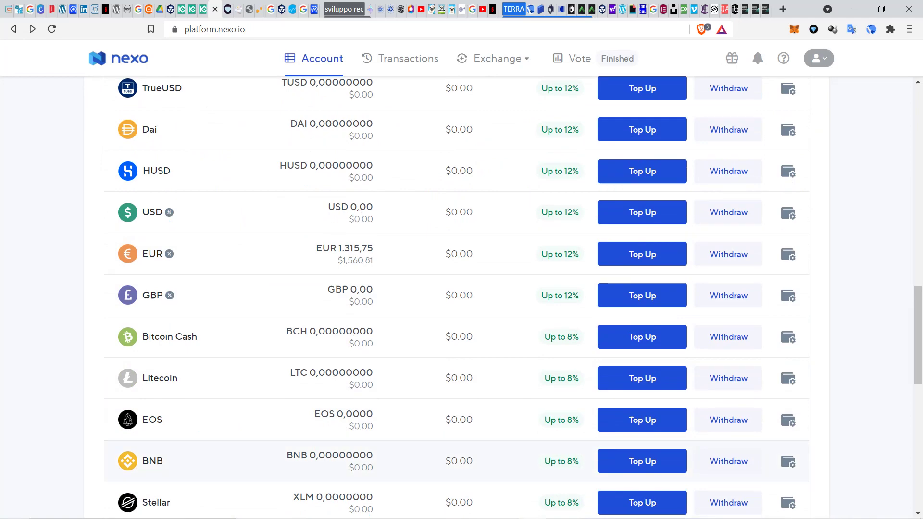
scroll(457, 298, "down", 4)
left_click(642, 322)
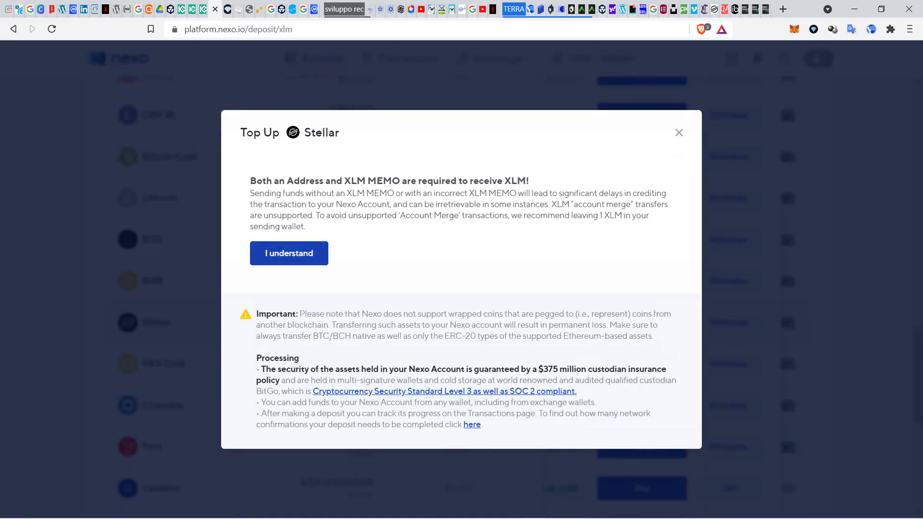
left_click(288, 253)
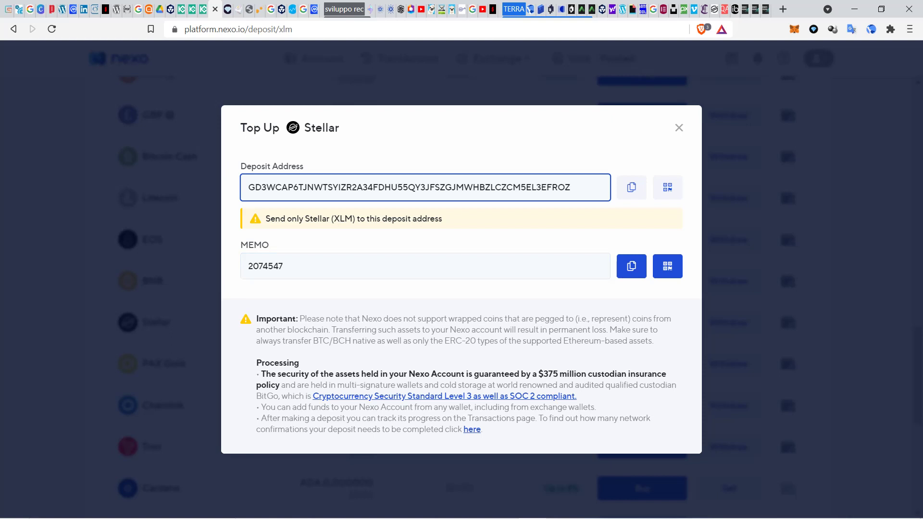
left_click(667, 187)
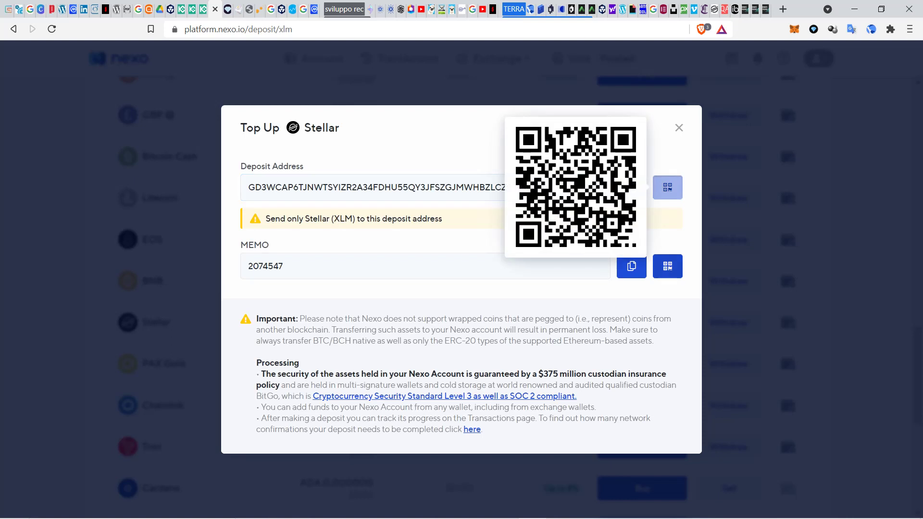
left_click(667, 266)
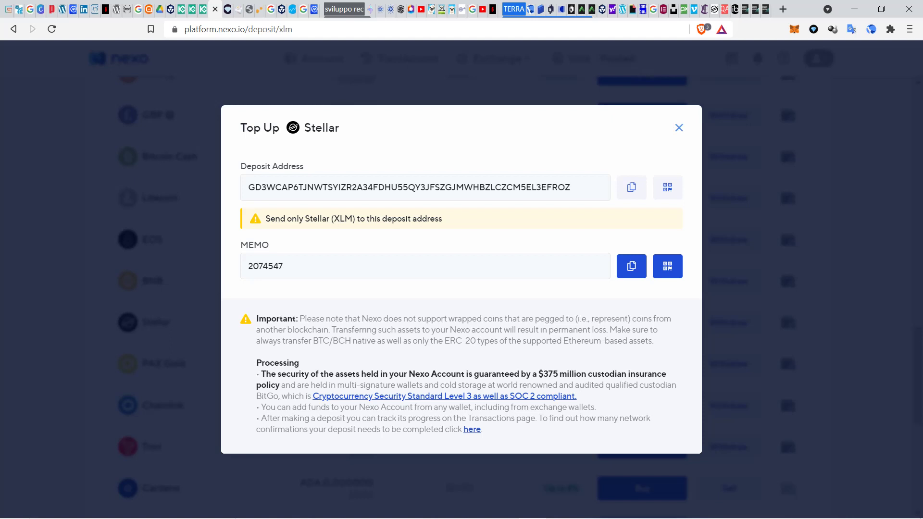
left_click(679, 127)
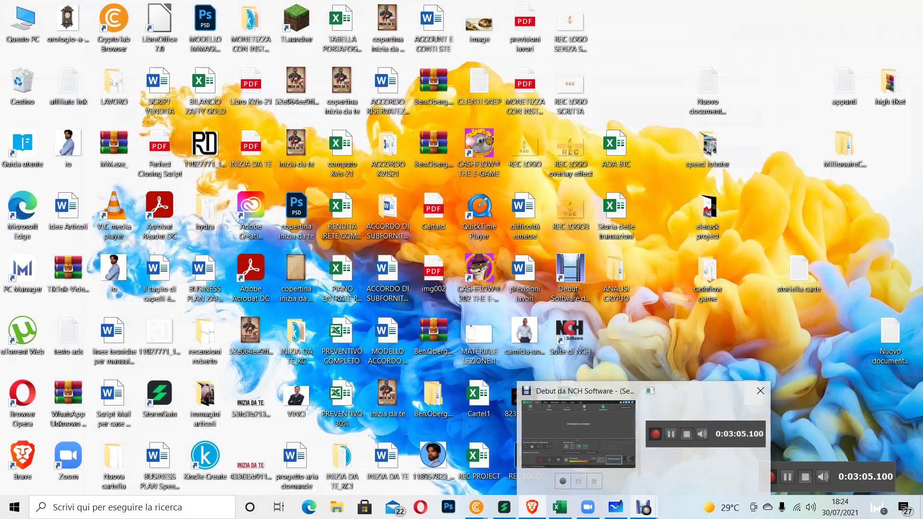
left_click(665, 407)
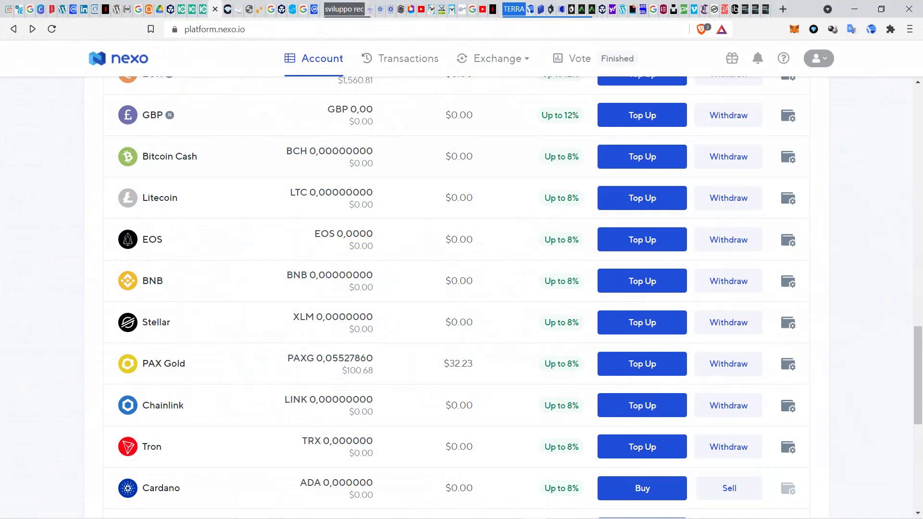
Open the EUR top-up instructions and examine the transfer conditions, highlighting the top-up minimum.
scroll(462, 298, "up", 6)
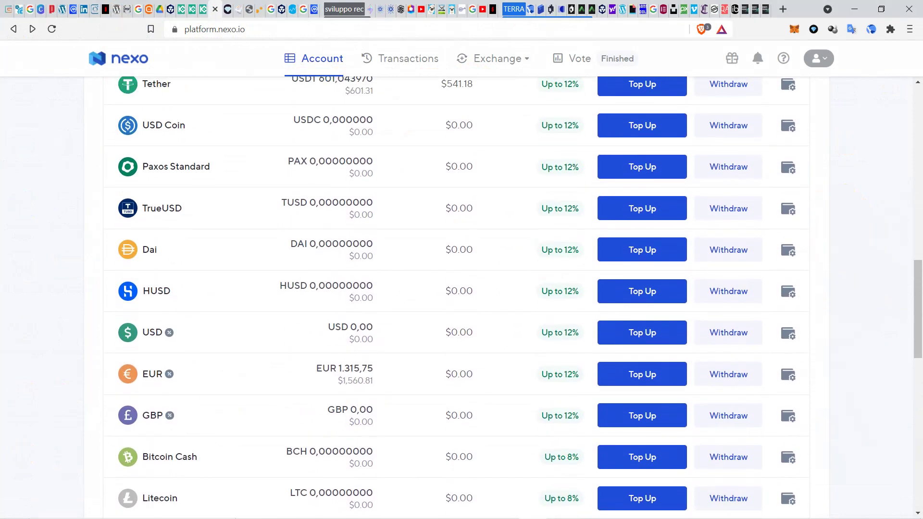
scroll(461, 333, "up", 9)
scroll(461, 333, "down", 9)
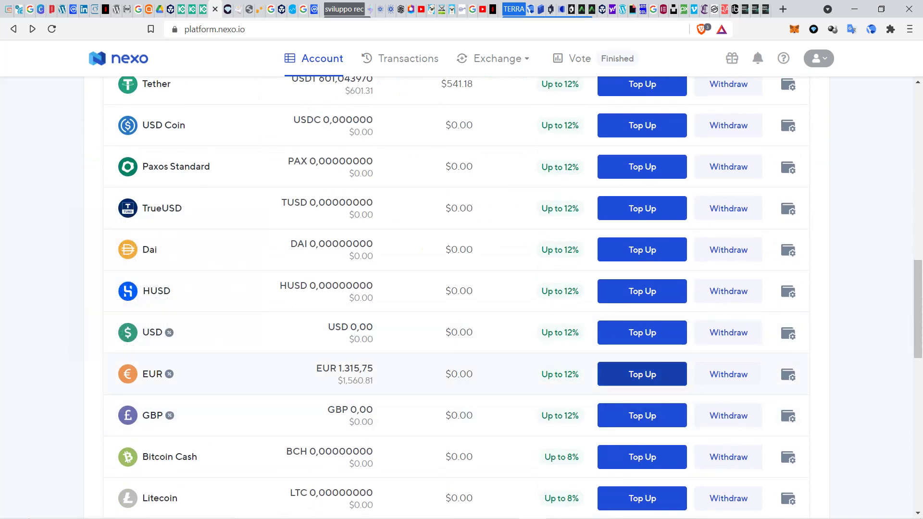
left_click(642, 374)
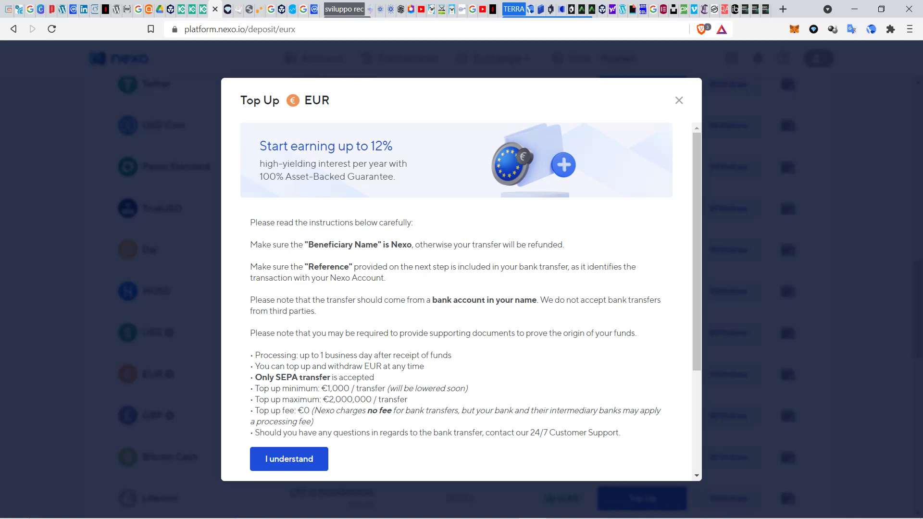
left_click_drag(367, 411, 395, 410)
left_click_drag(254, 389, 318, 388)
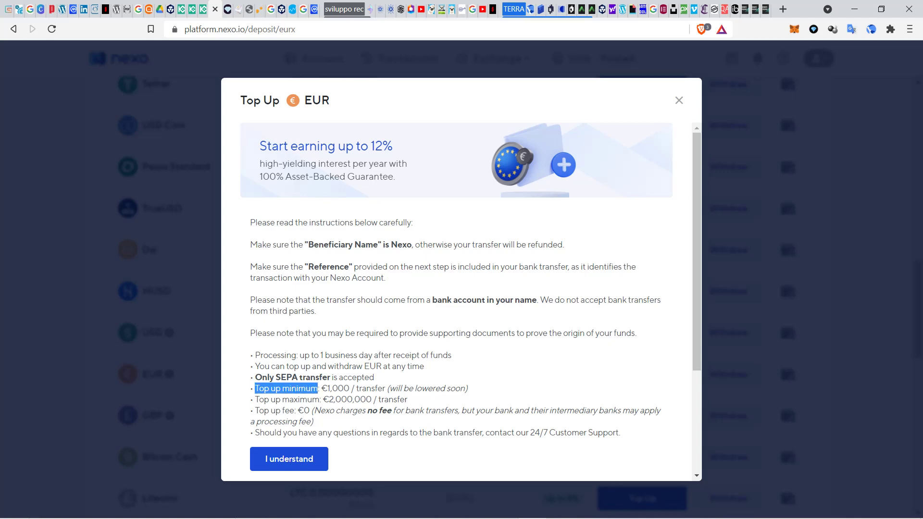
left_click_drag(318, 389, 349, 388)
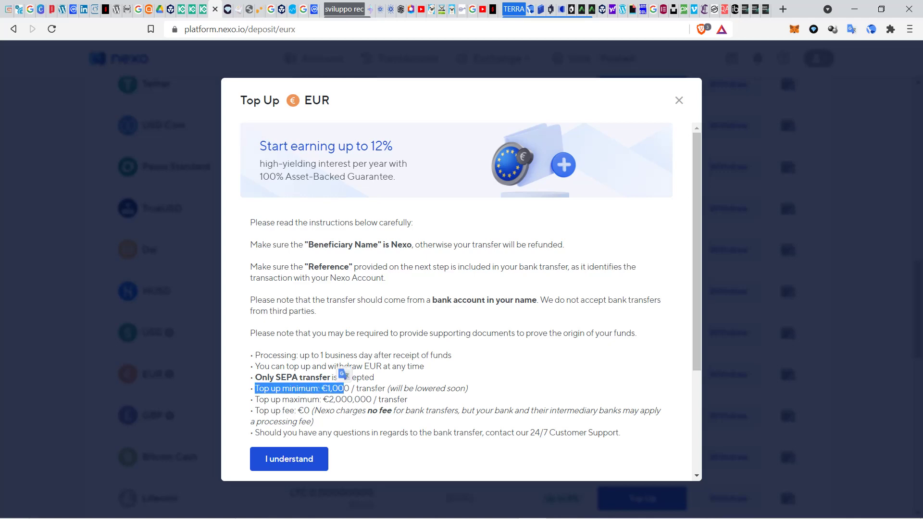
left_click(338, 367)
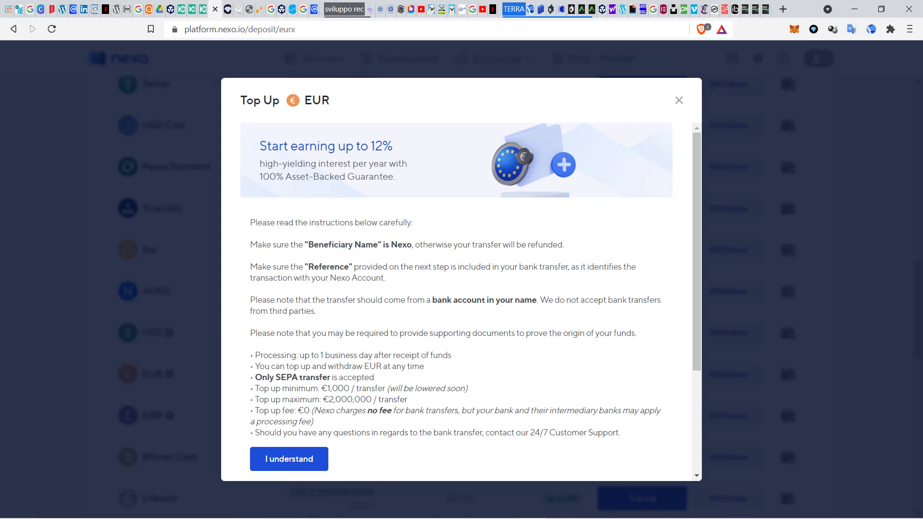
Acknowledge the EUR instructions and review the bank transfer details, highlighting the beneficiary, IBAN and reference, and return to the asset list.
left_click(289, 459)
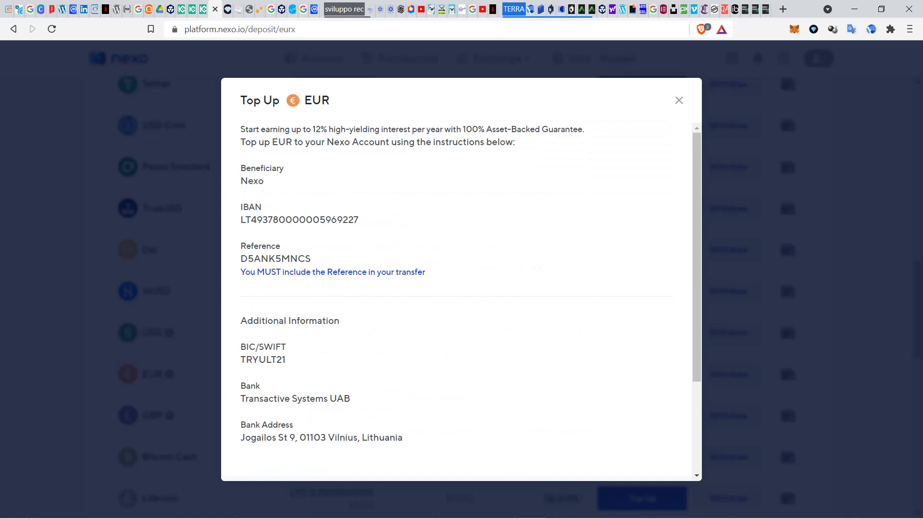
left_click_drag(240, 181, 264, 181)
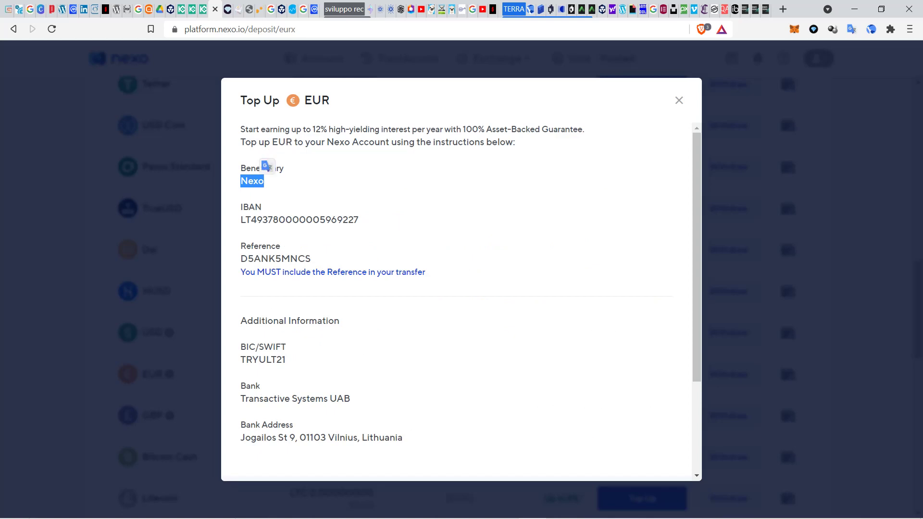
left_click_drag(240, 220, 359, 219)
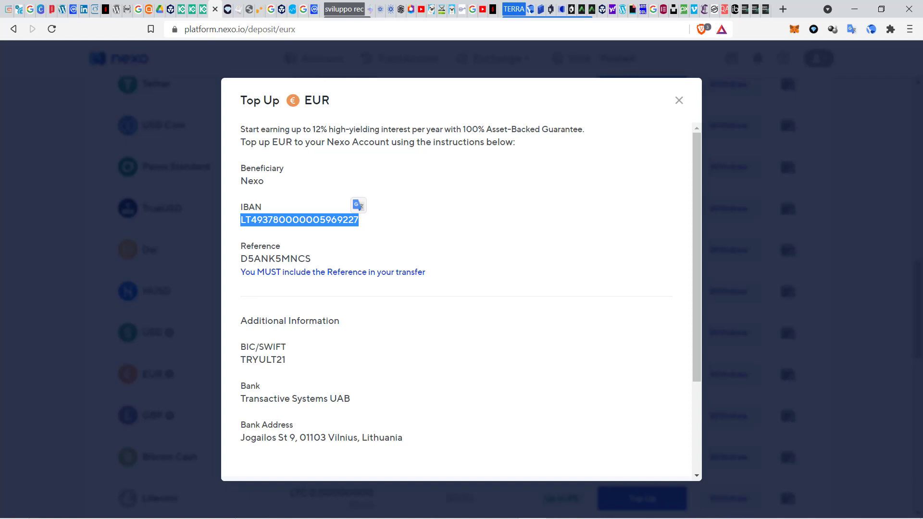
left_click_drag(240, 246, 281, 246)
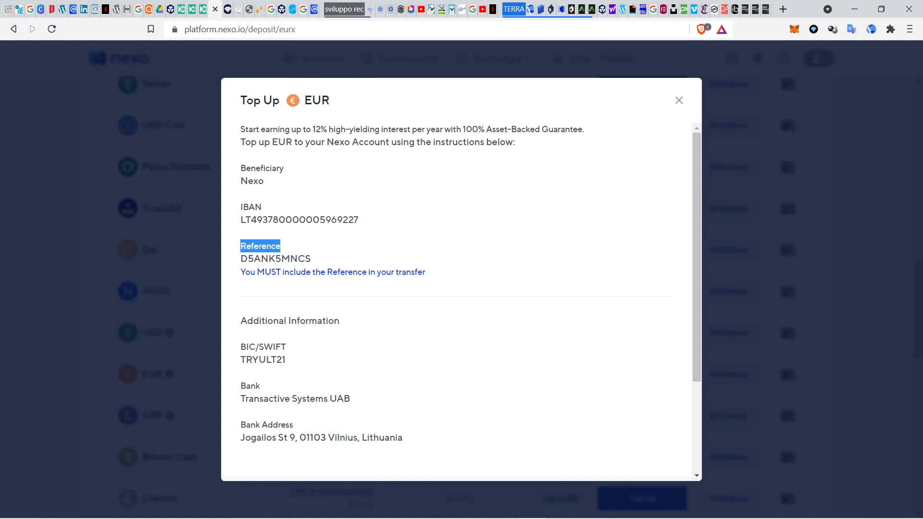
left_click_drag(240, 259, 311, 259)
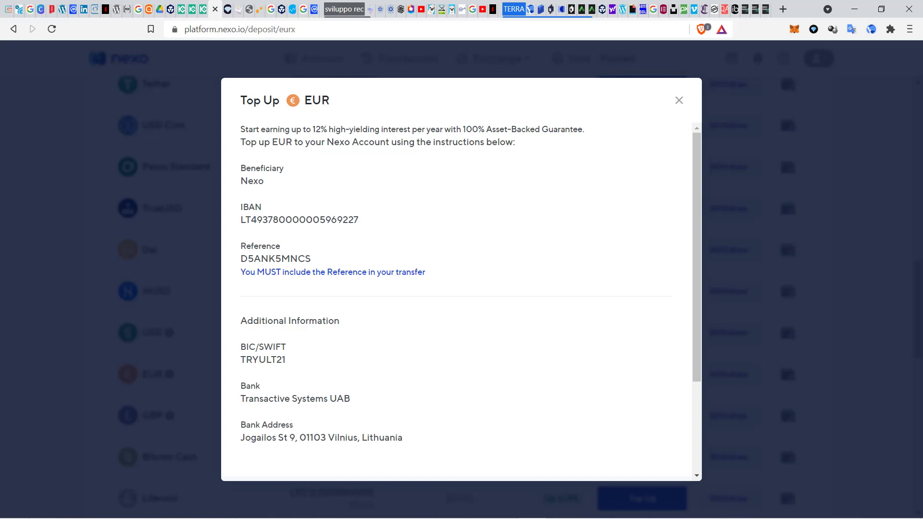
scroll(456, 288, "down", 3)
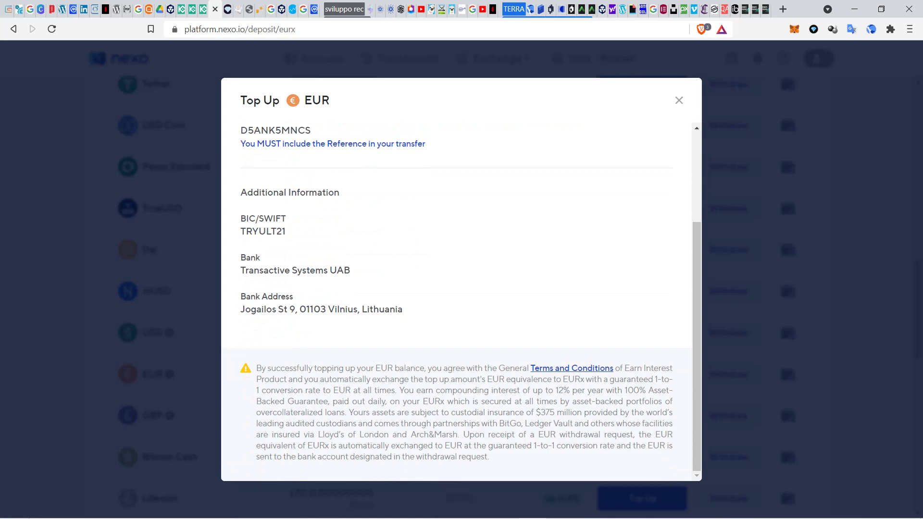
scroll(456, 288, "up", 3)
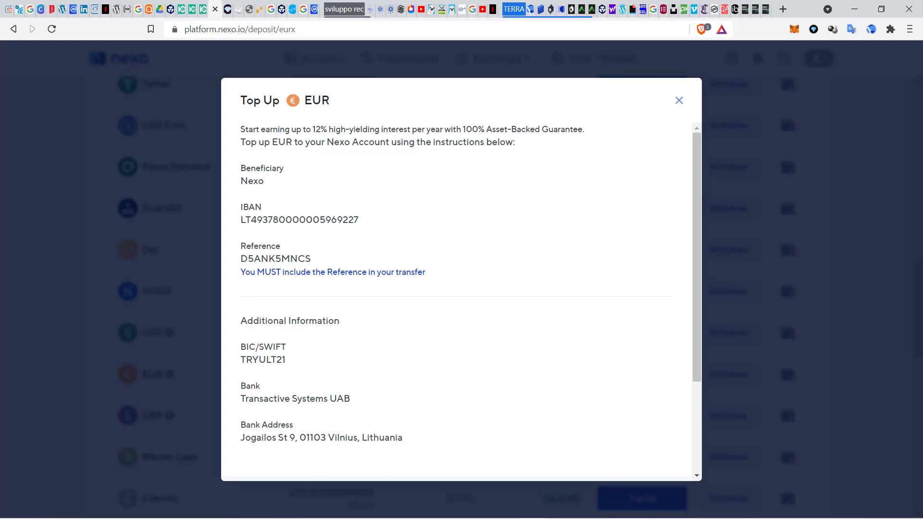
key("alt+Left")
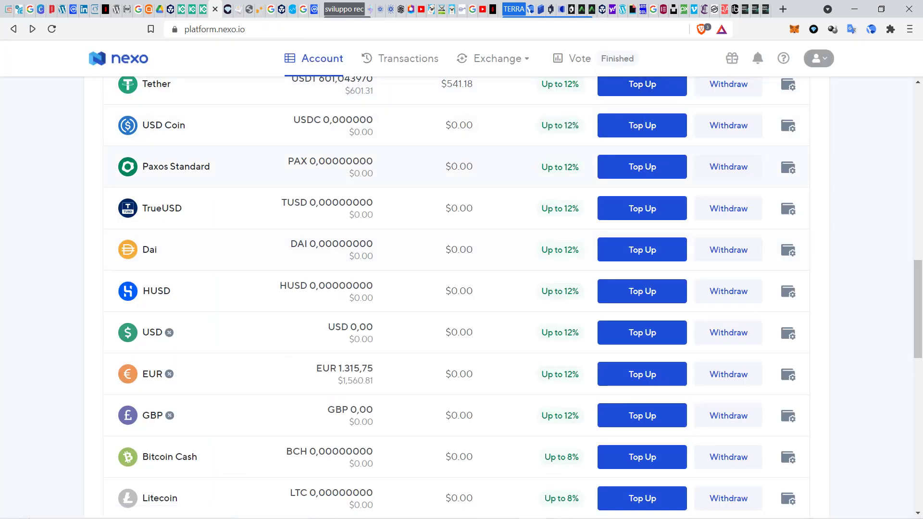
mouse_move(643, 507)
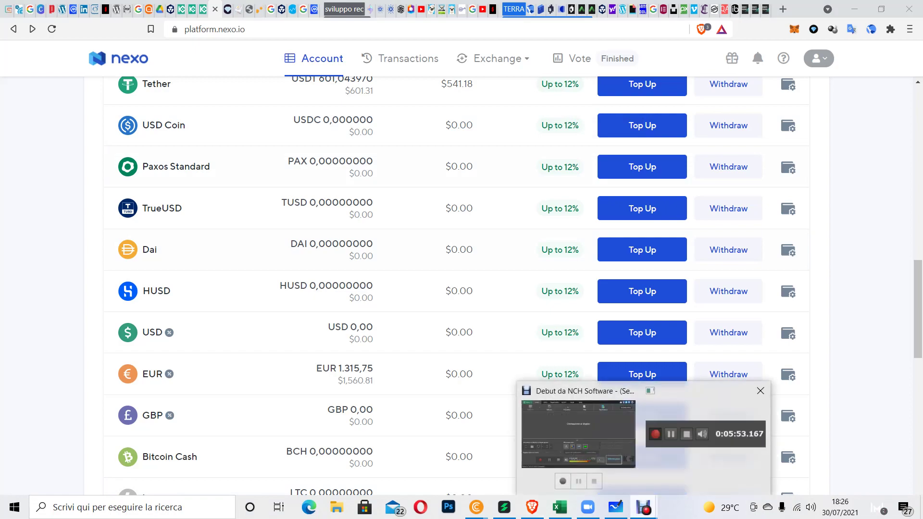